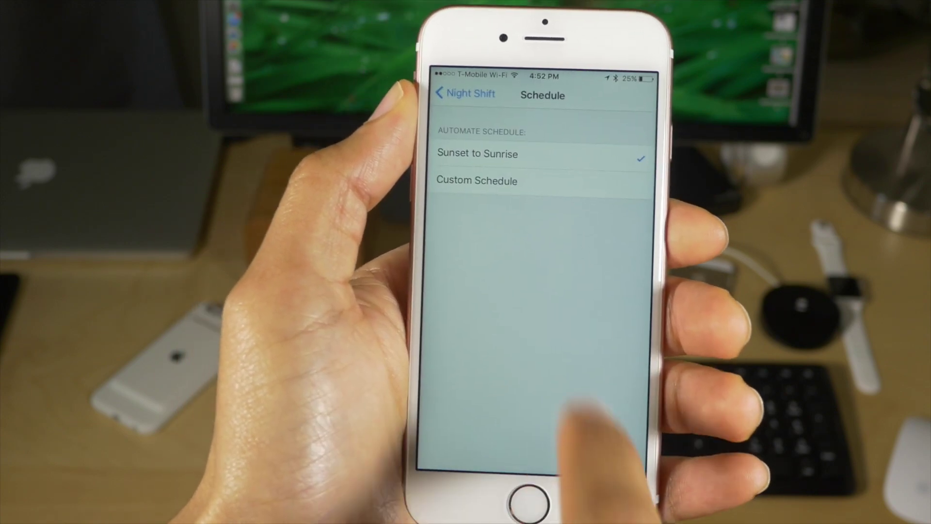
- Go back to the main Night Shift settings page, which shows the Sunset to Sunrise schedule
click(470, 86)
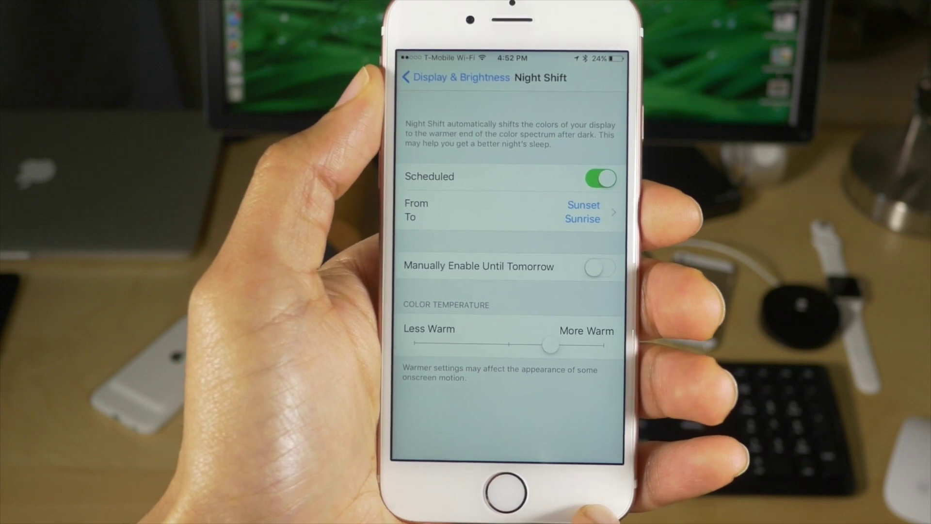
- Choose Custom Schedule under From/To and spin the Turn On At picker to 4:55 PM
click(560, 219)
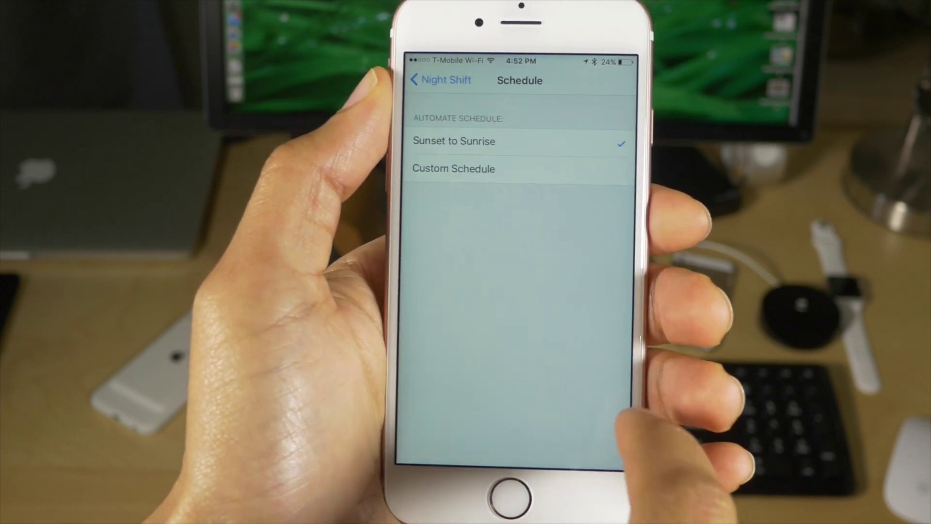
click(510, 166)
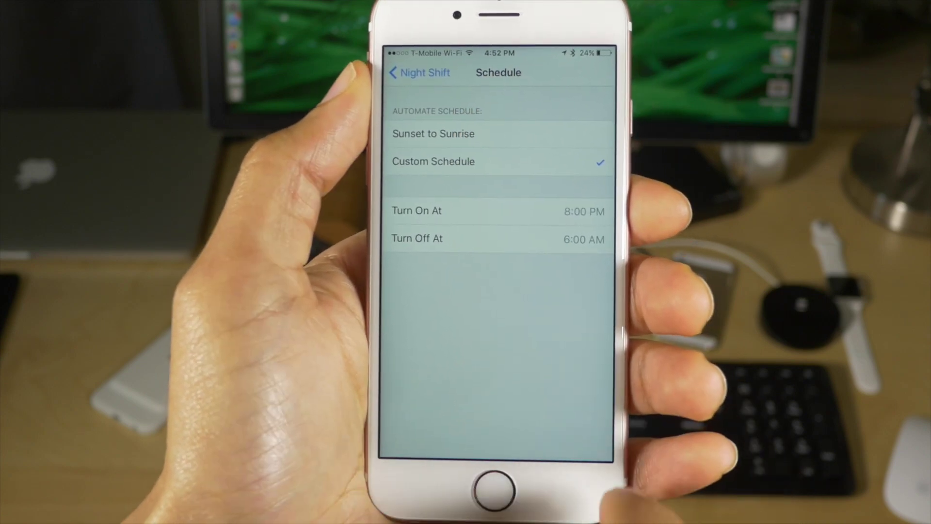
click(553, 219)
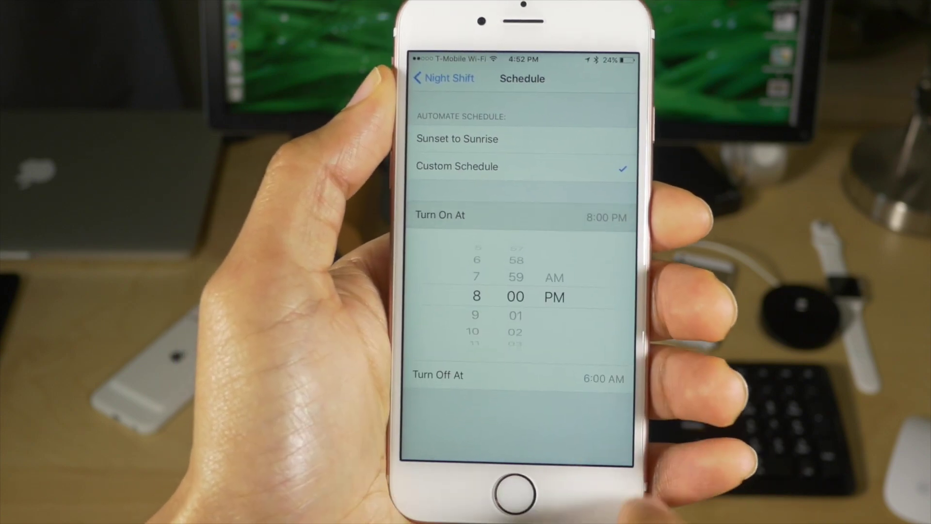
drag(471, 298, 471, 375)
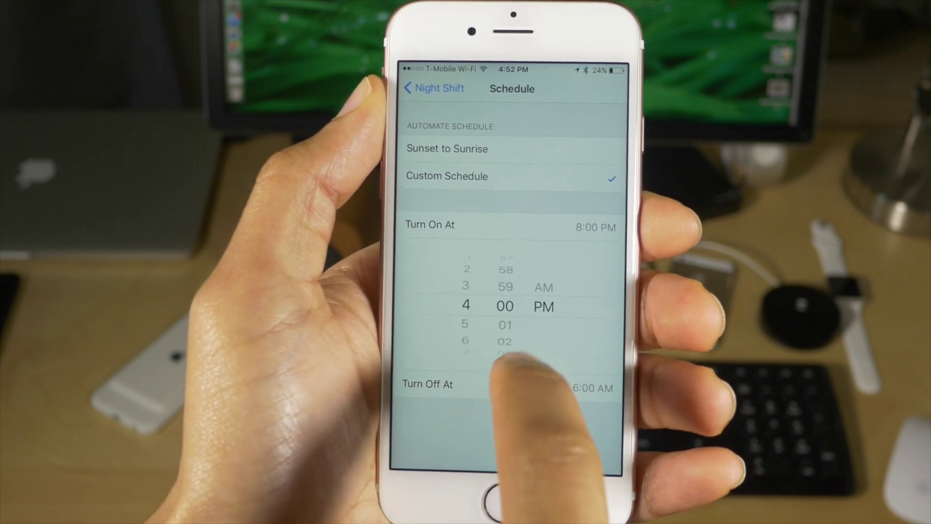
drag(514, 306, 503, 430)
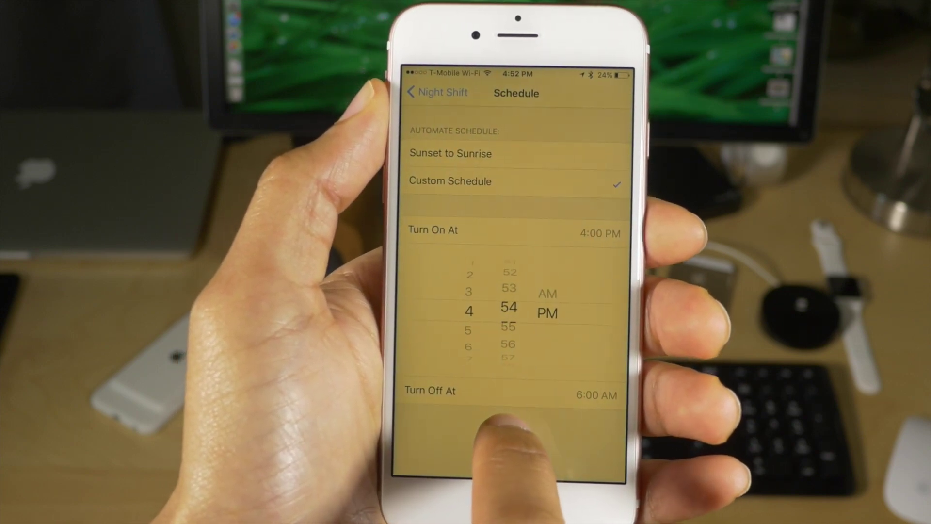
drag(524, 368, 530, 333)
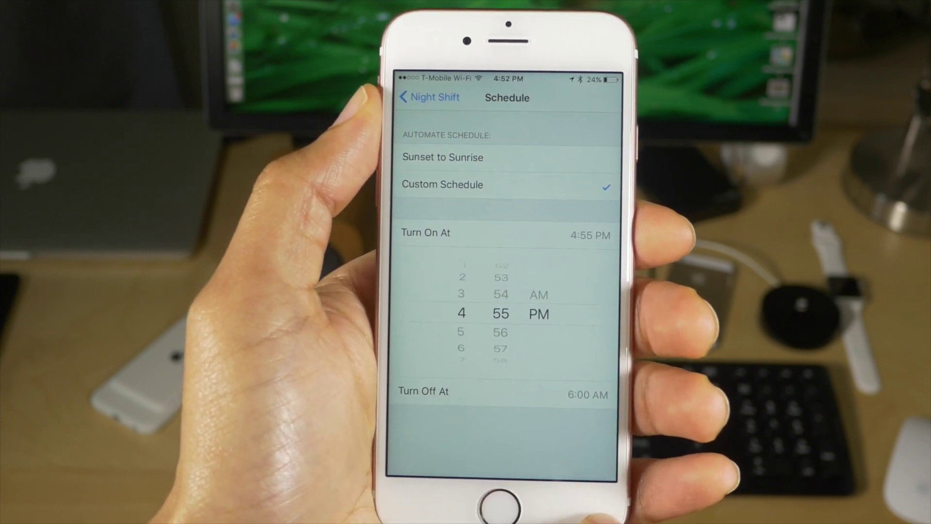
- Spin the Turn Off At hour wheel to 4 and the minutes to 59, for 4:59 AM
click(510, 388)
drag(472, 328, 466, 385)
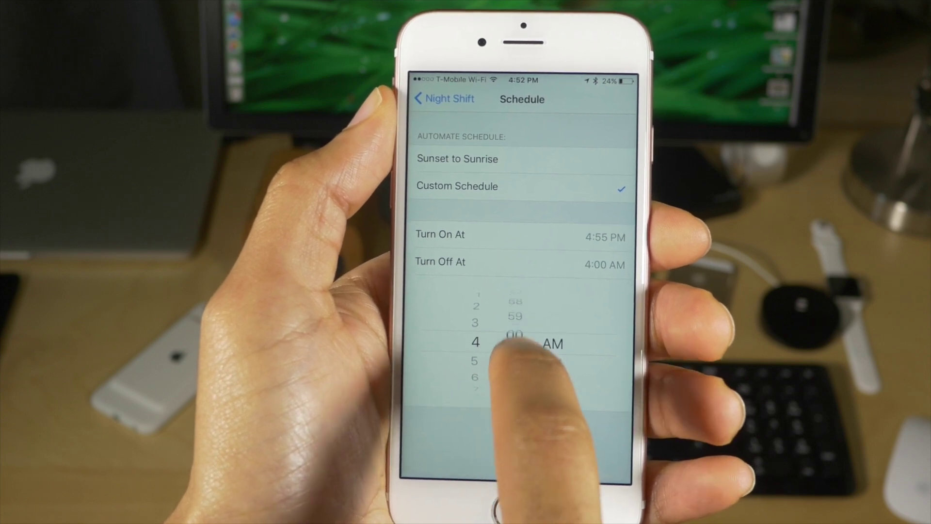
drag(510, 343, 531, 301)
drag(562, 333, 542, 291)
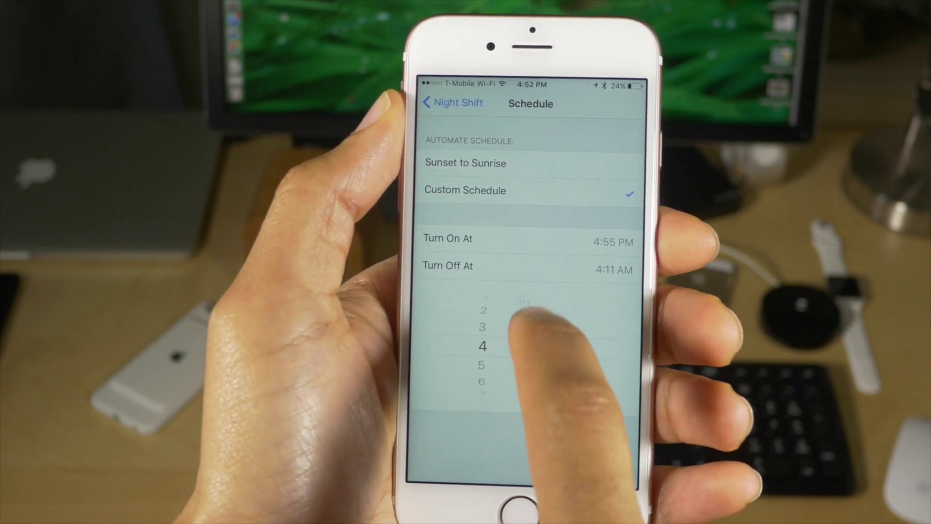
drag(531, 332, 536, 306)
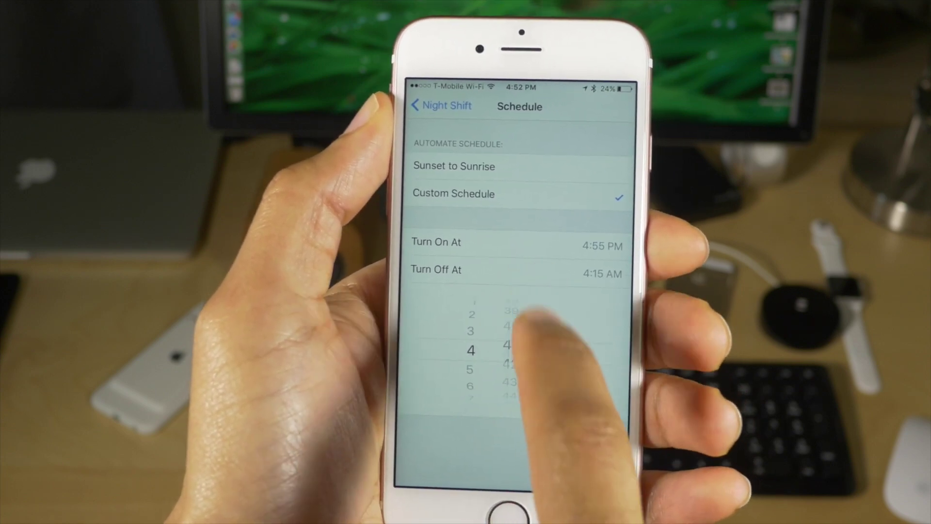
drag(552, 343, 546, 312)
drag(531, 365, 530, 324)
drag(530, 364, 510, 353)
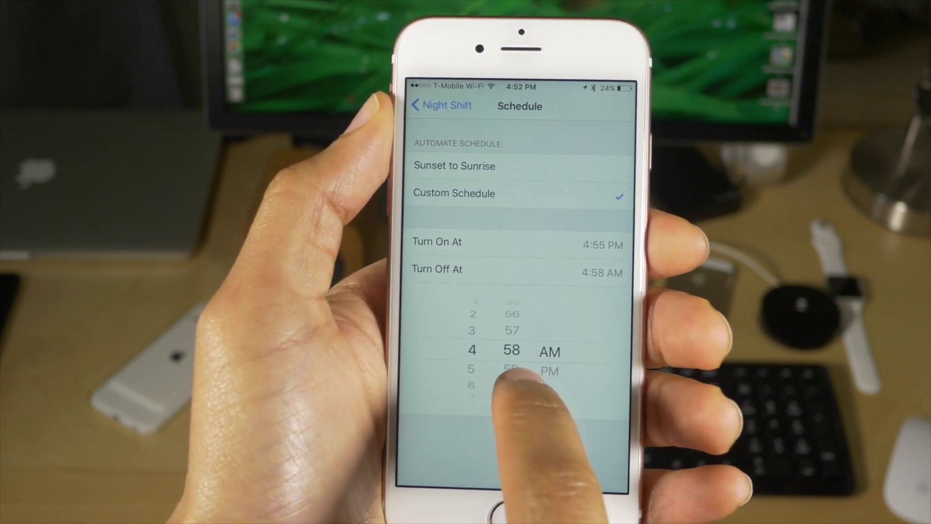
drag(531, 384, 530, 365)
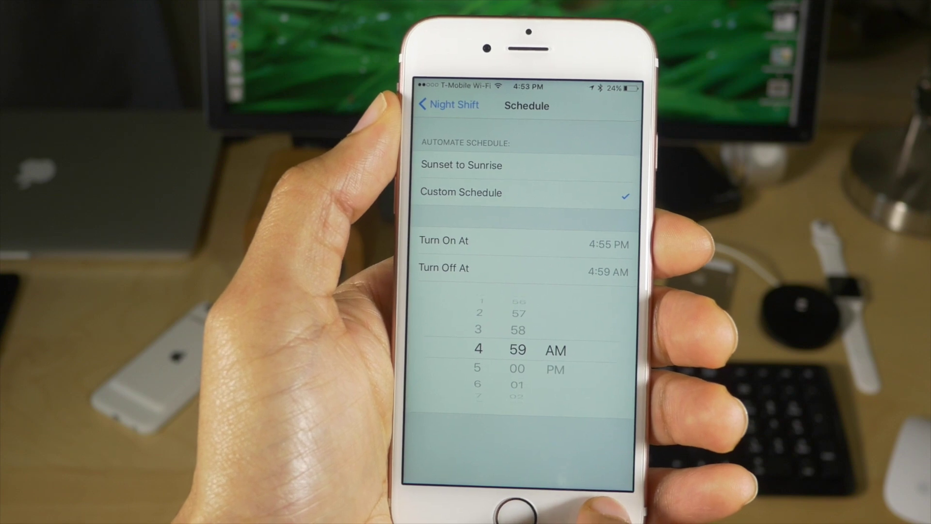